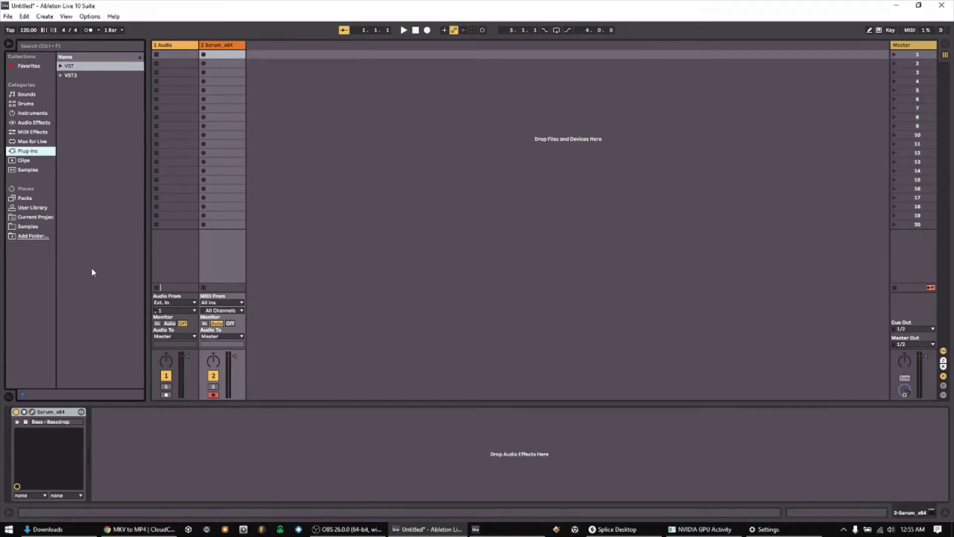
Expand the Basslines > ArtFX preset folder in the User Library.
click(36, 208)
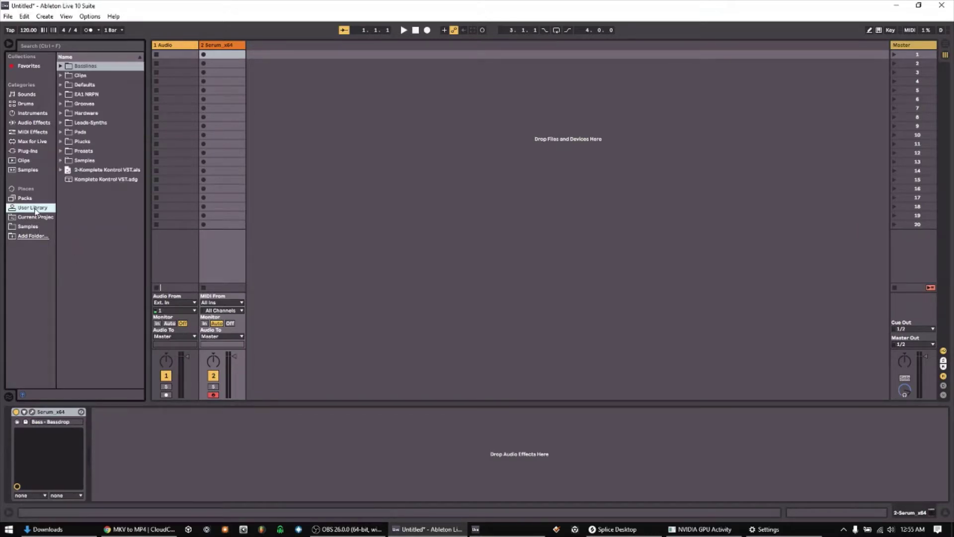
click(61, 67)
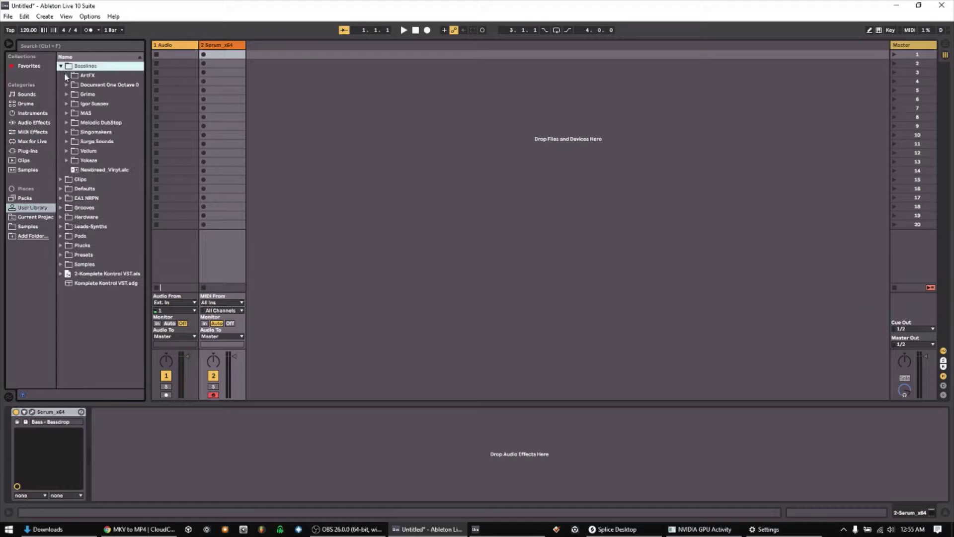
click(67, 76)
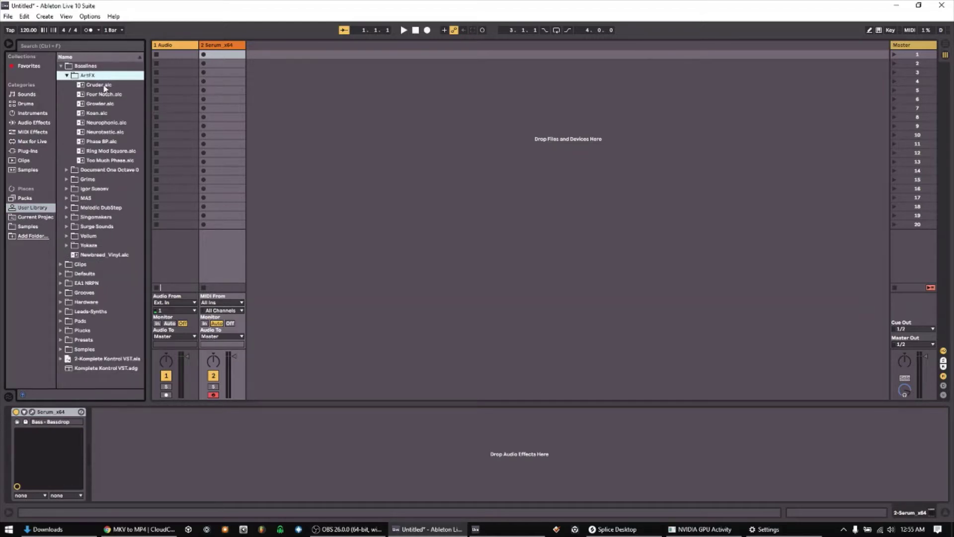
Preview the Cruder, Four Notch, Growler and Koan presets in turn.
click(104, 85)
click(99, 394)
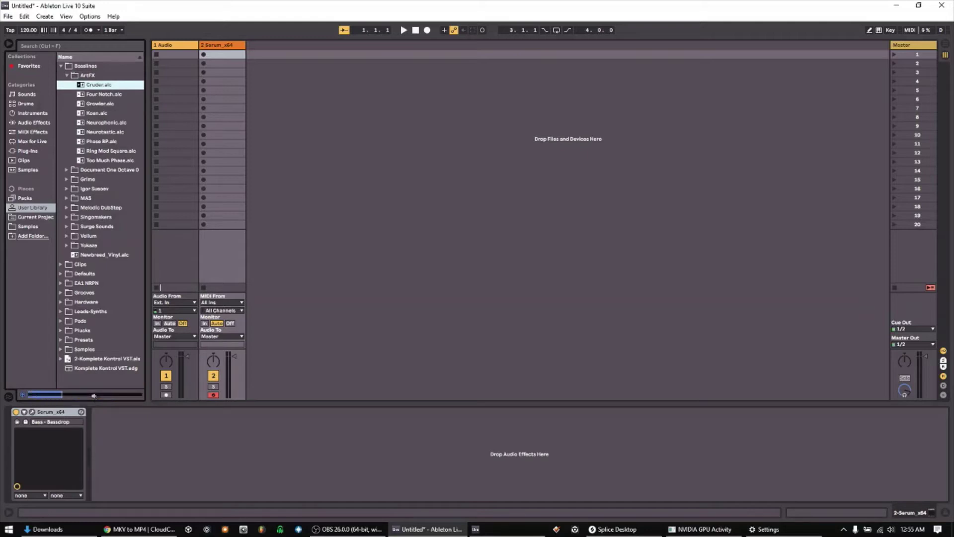
key(Down)
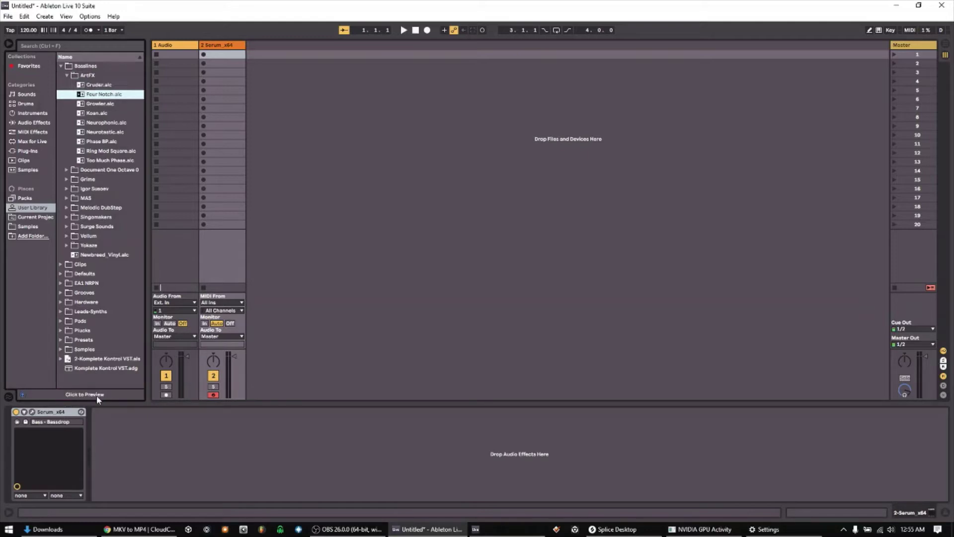
key(Down)
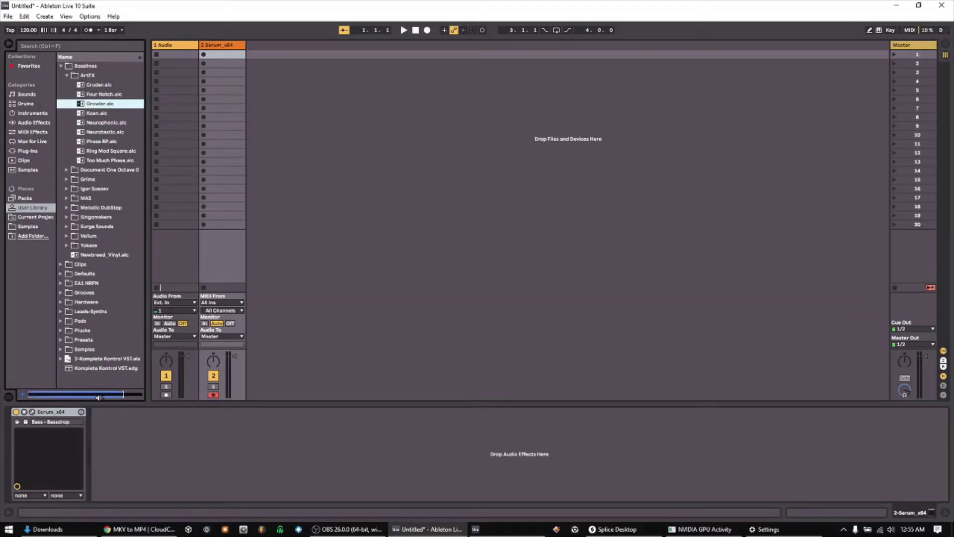
key(Down)
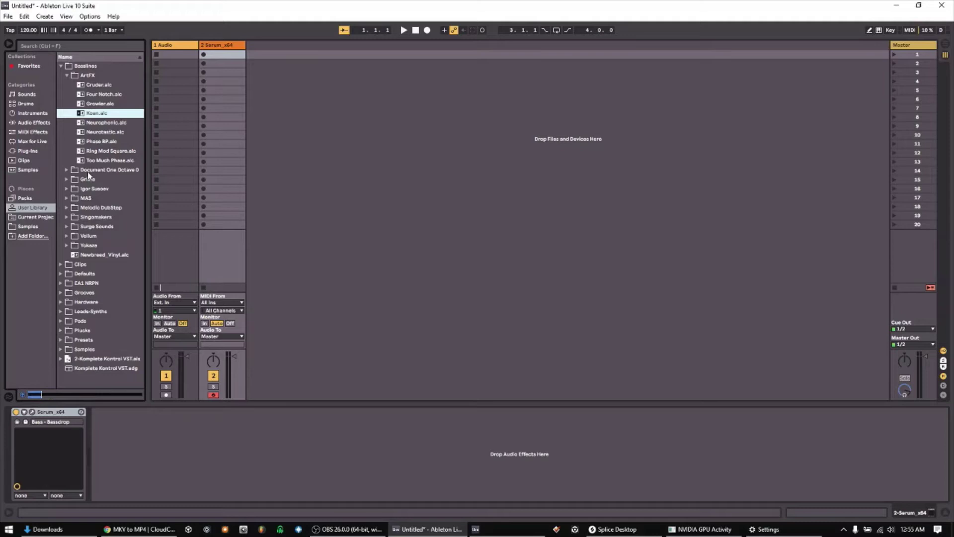
Stop the preview and open Serum's window, keeping the Bass - Bassdrop preset.
click(22, 393)
click(31, 412)
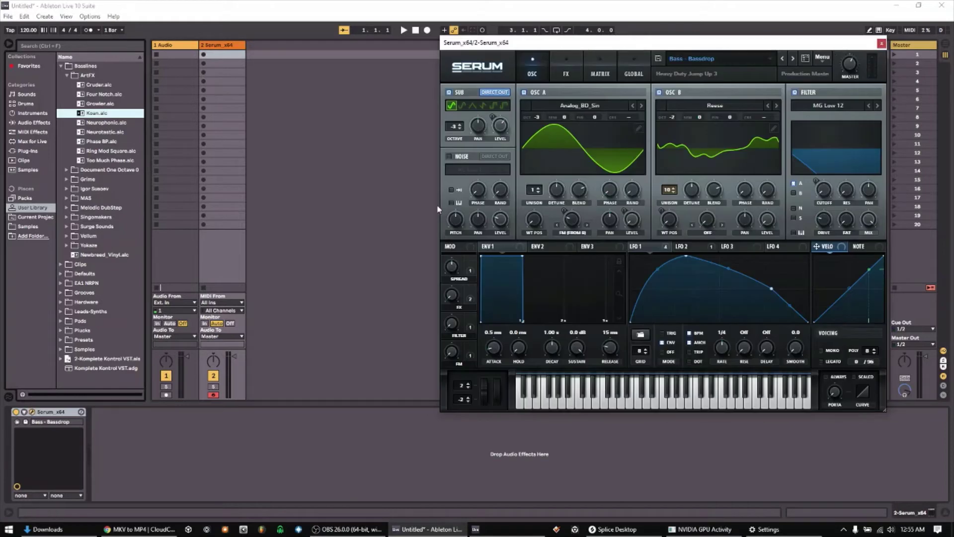
click(721, 60)
mouse_move(711, 223)
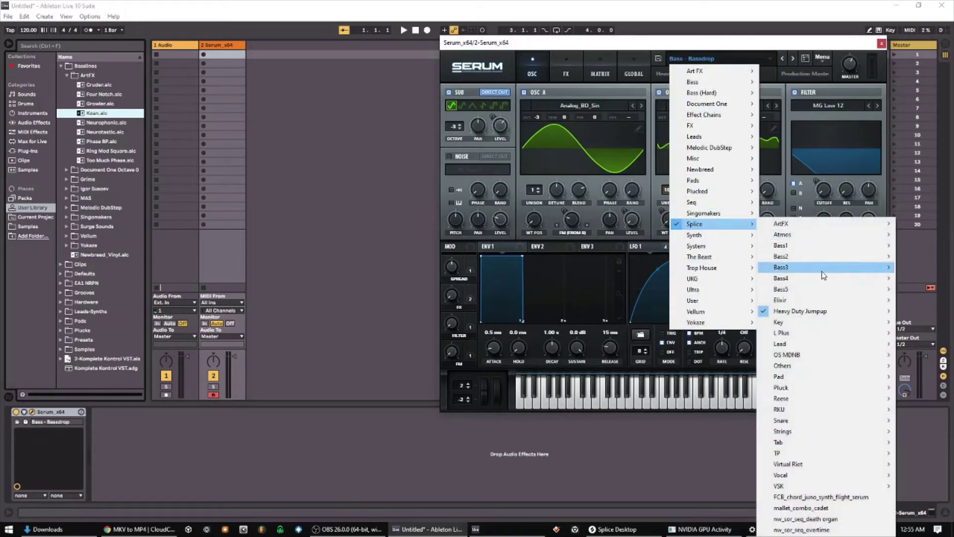
mouse_move(799, 311)
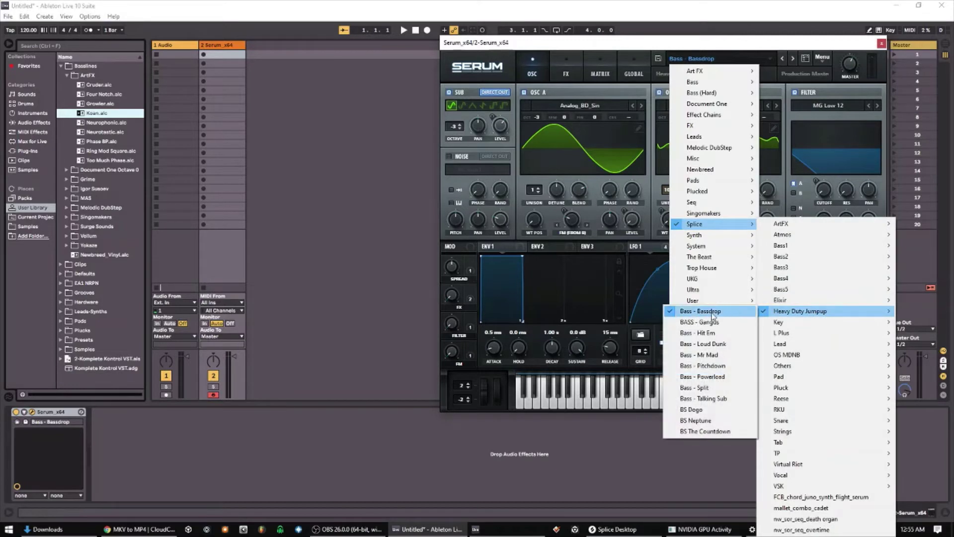
click(712, 313)
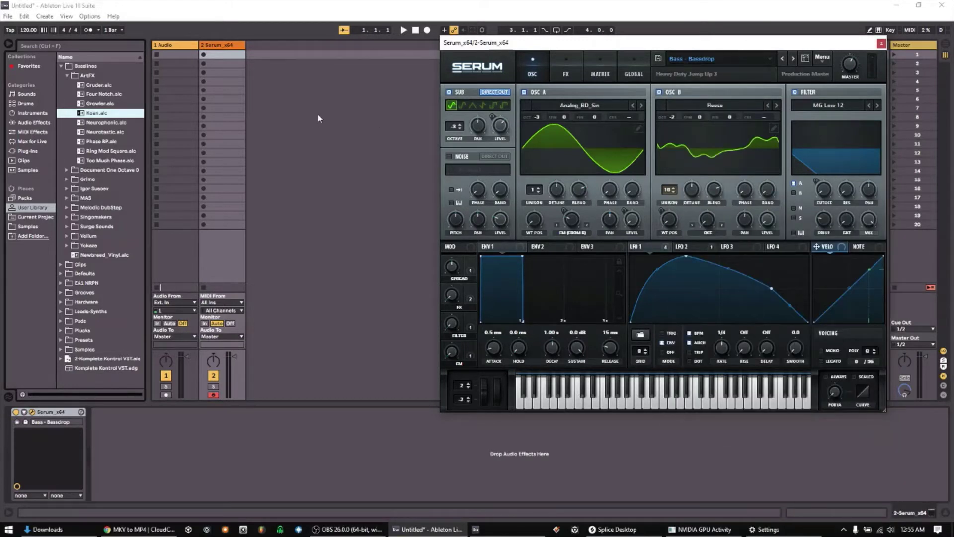
Create an empty MIDI clip on the Serum track and enlarge its piano roll.
double_click(227, 56)
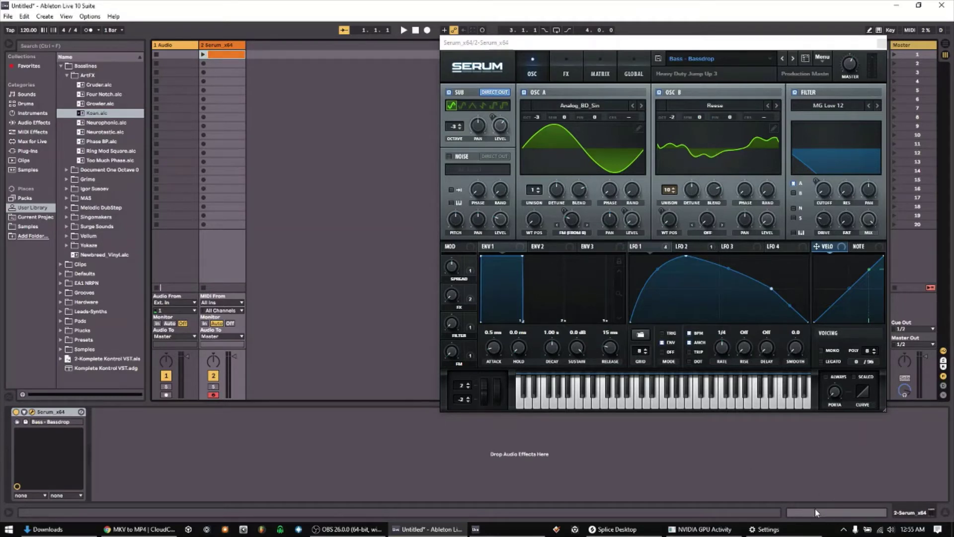
key(shift+Tab)
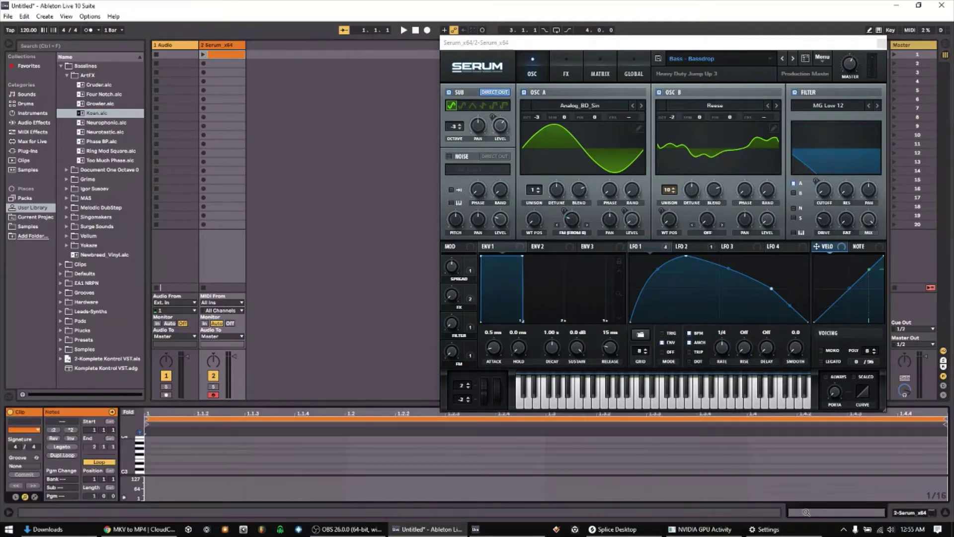
drag(384, 403, 387, 158)
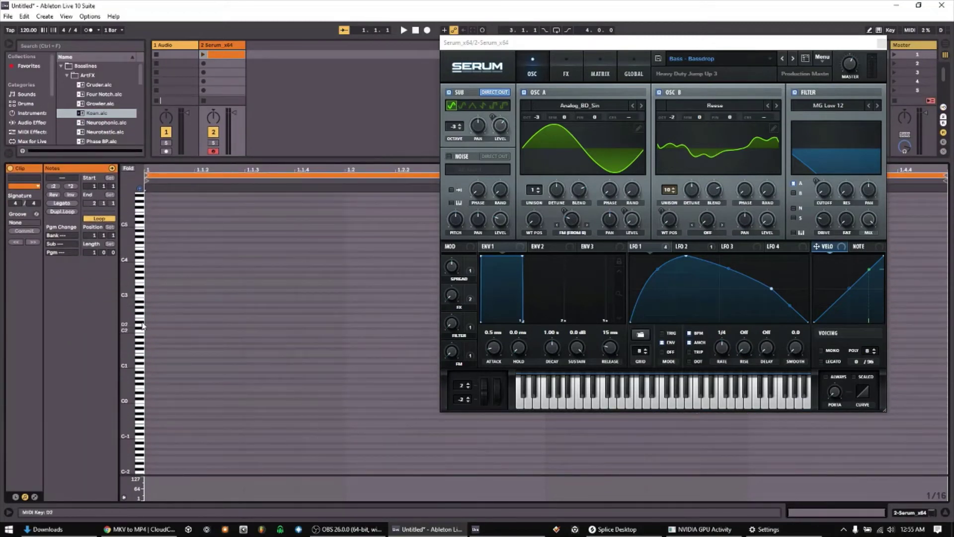
Add a one-bar F3 note and launch the clip to hear Bass - Bassdrop.
drag(141, 320, 140, 284)
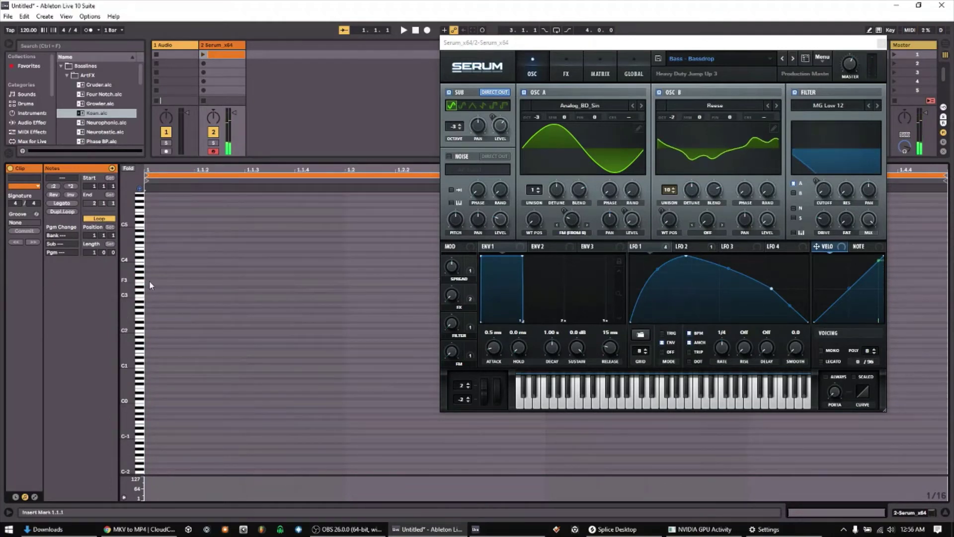
double_click(150, 281)
drag(194, 283, 778, 256)
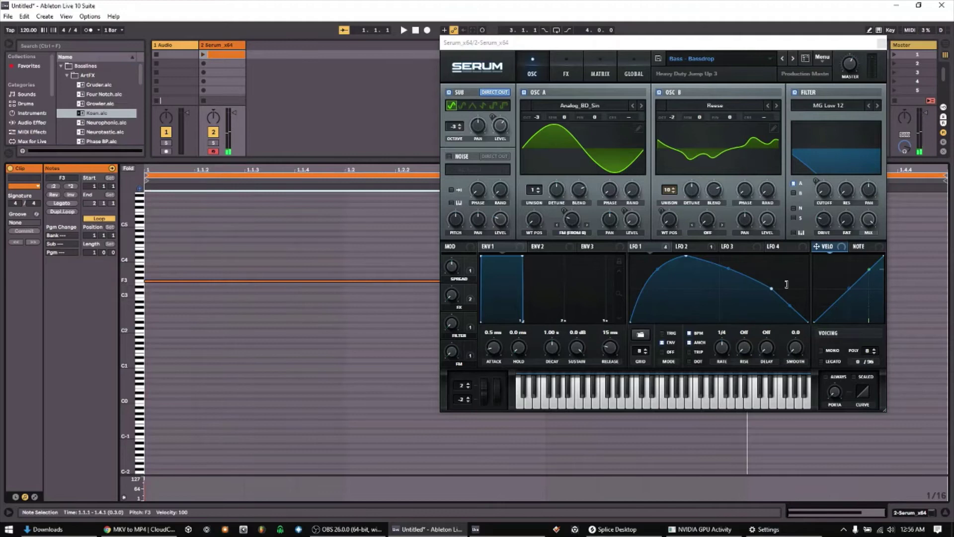
drag(346, 161, 324, 431)
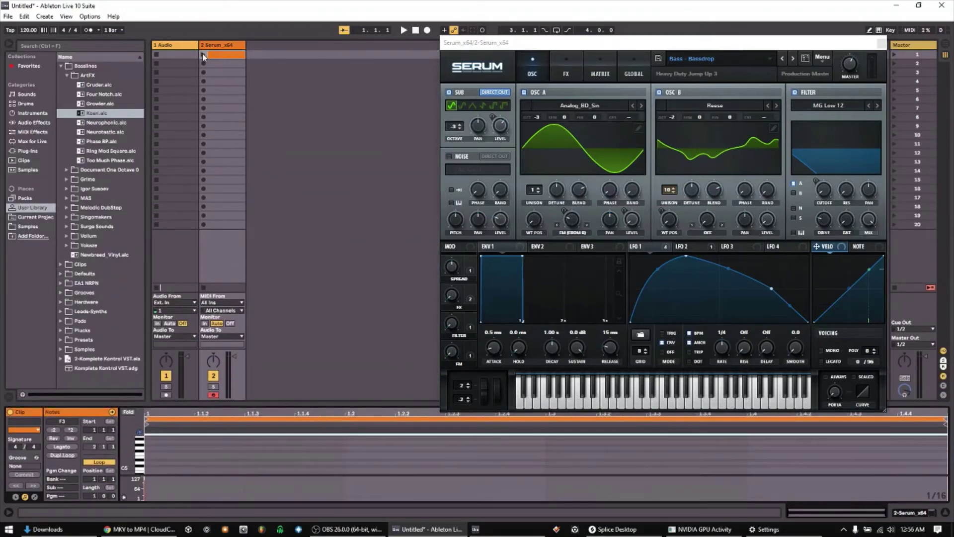
click(202, 53)
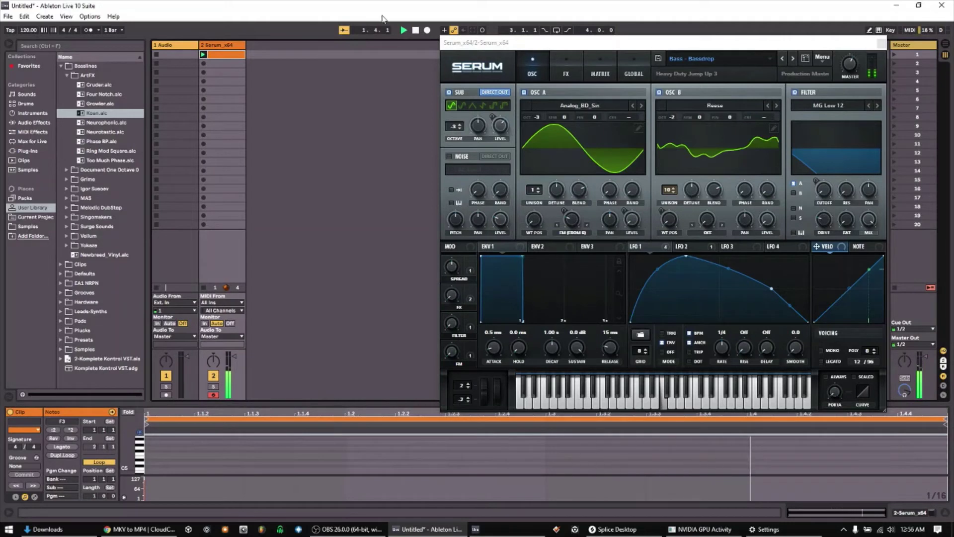
click(417, 32)
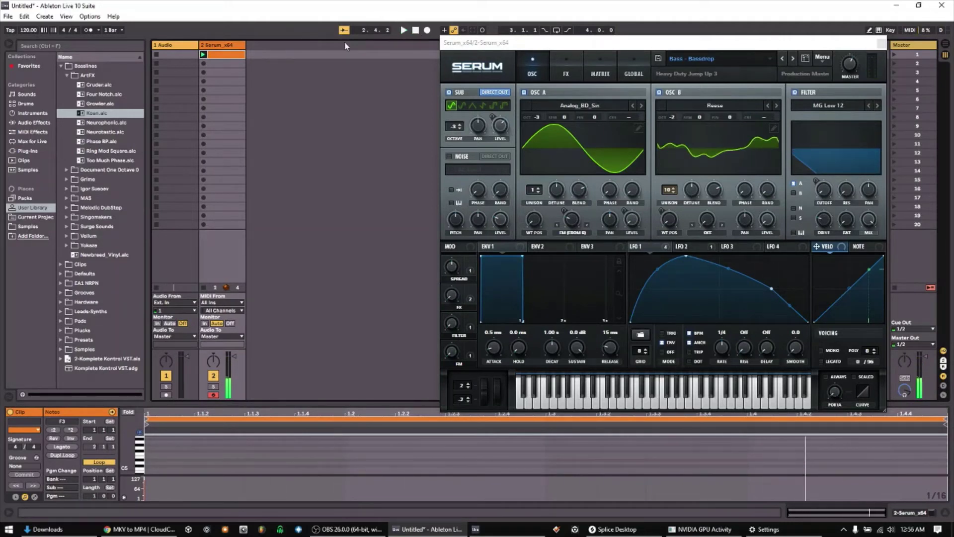
Create a 'Heavy Duty Jumpup' folder inside Basslines.
right_click(85, 67)
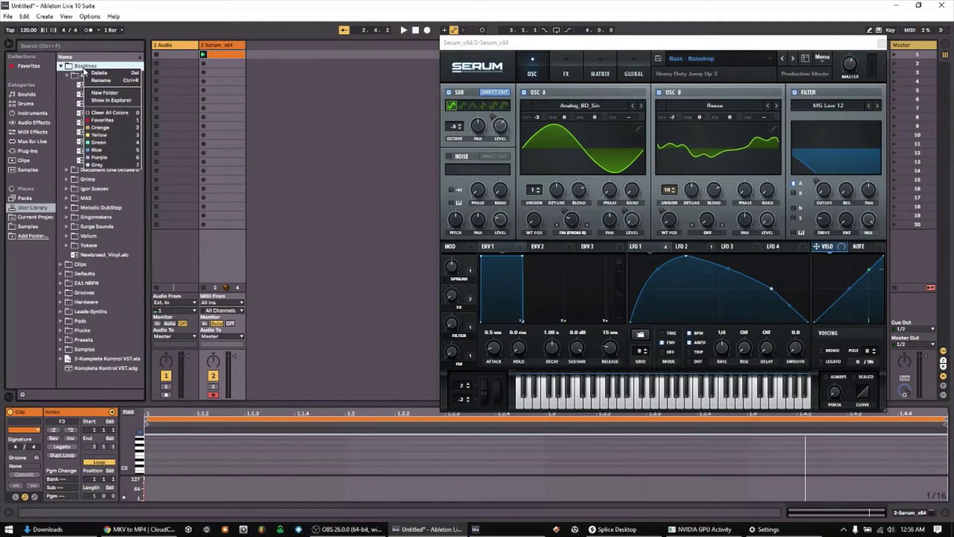
click(116, 93)
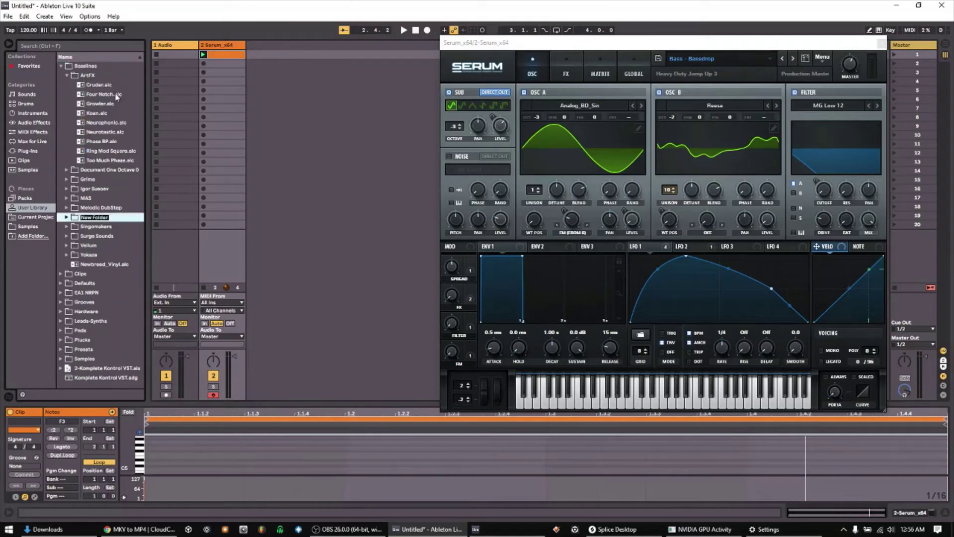
text(Heavy Duty Jumpup)
key(Return)
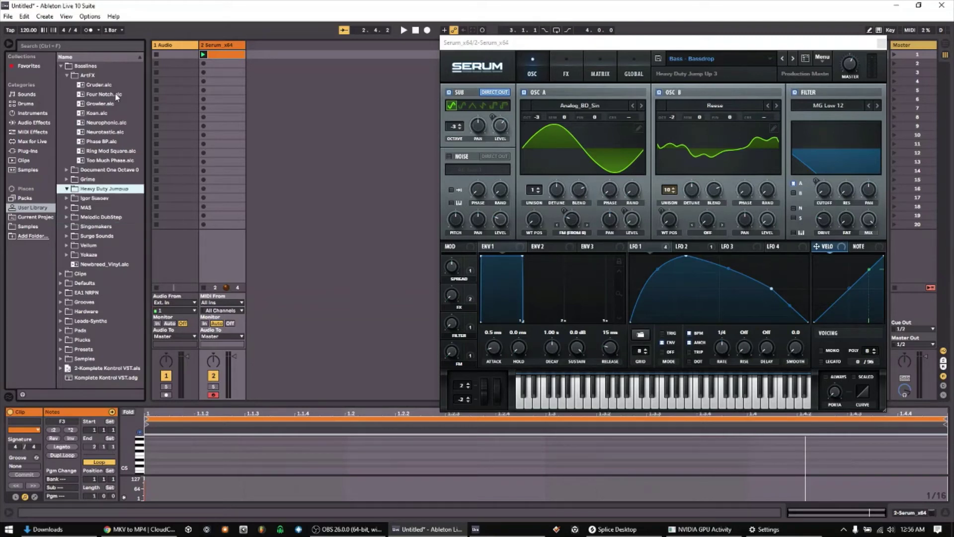
Save the Serum device into Heavy Duty Jumpup as Bassdrop.alc.
click(234, 55)
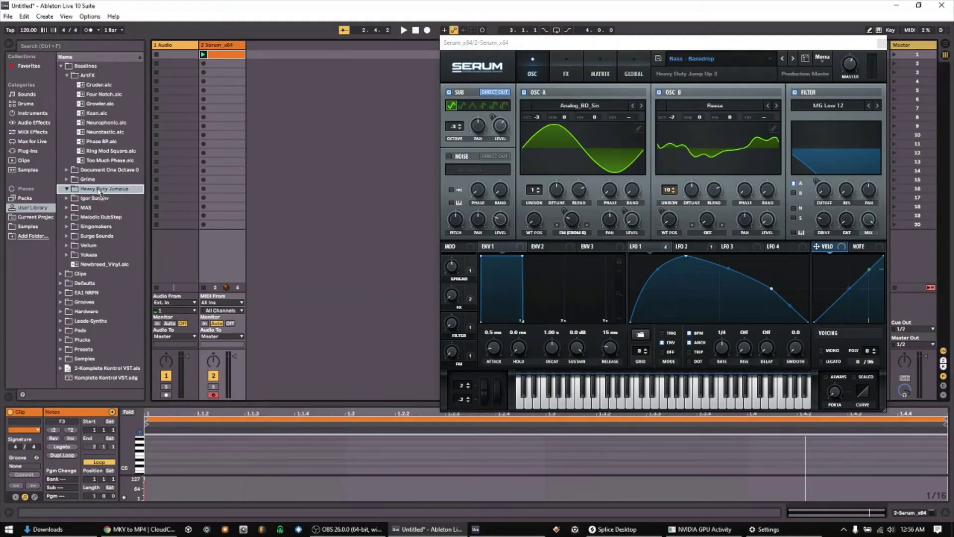
drag(99, 191, 99, 193)
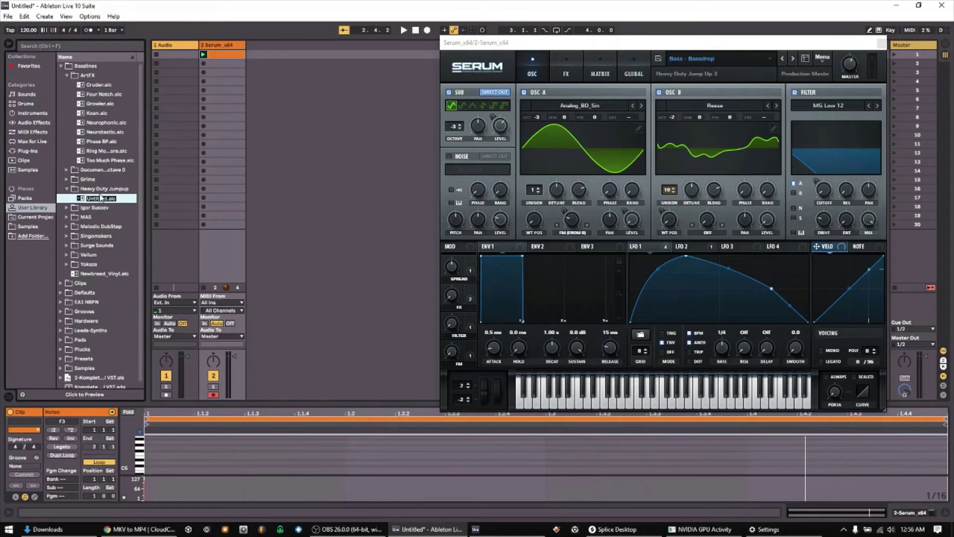
text(Bass)
text(drop)
key(Return)
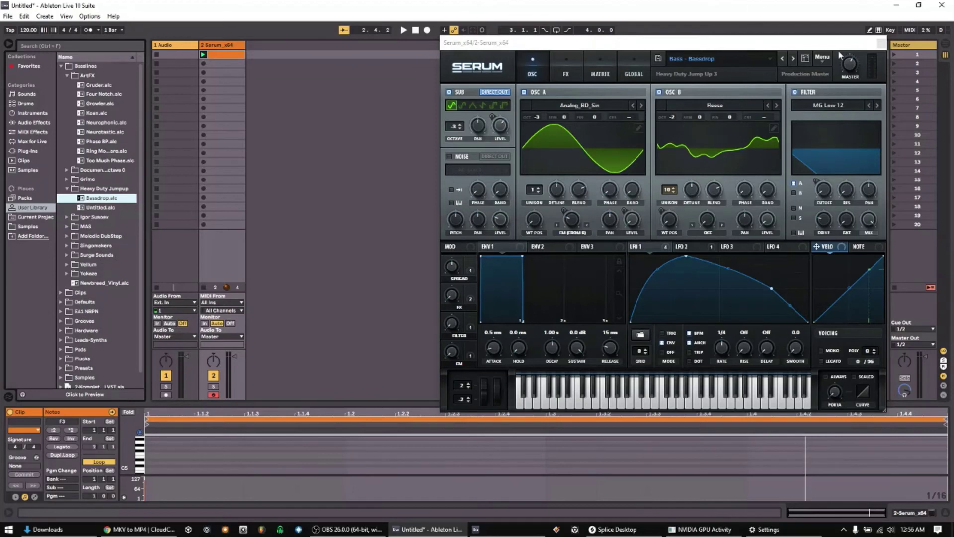
Load Bassdrop.alc onto a new third track and open its Serum window.
click(881, 43)
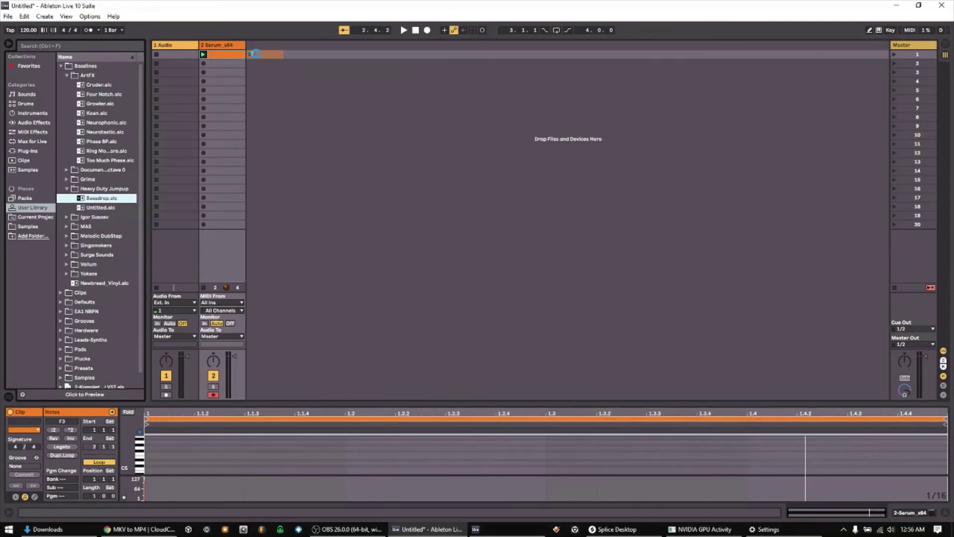
drag(255, 53, 261, 53)
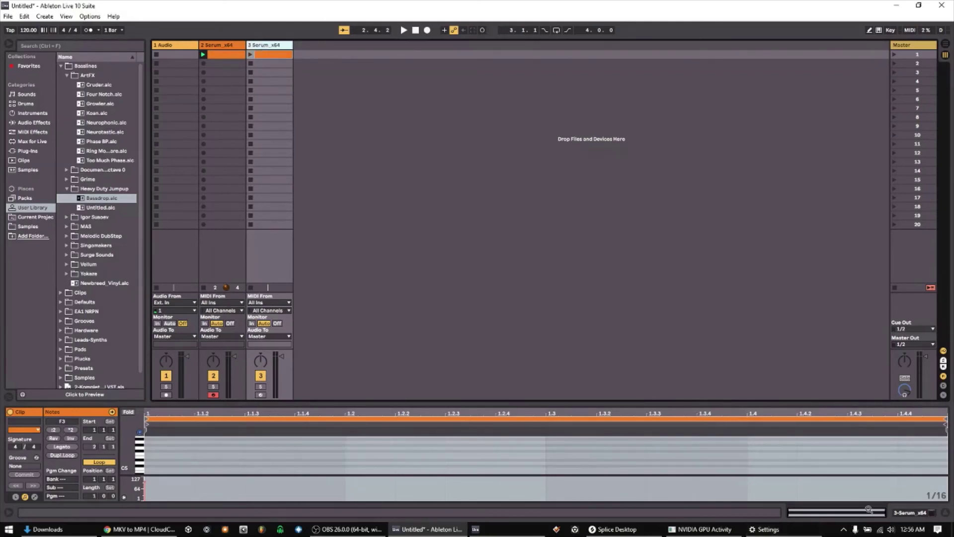
click(924, 514)
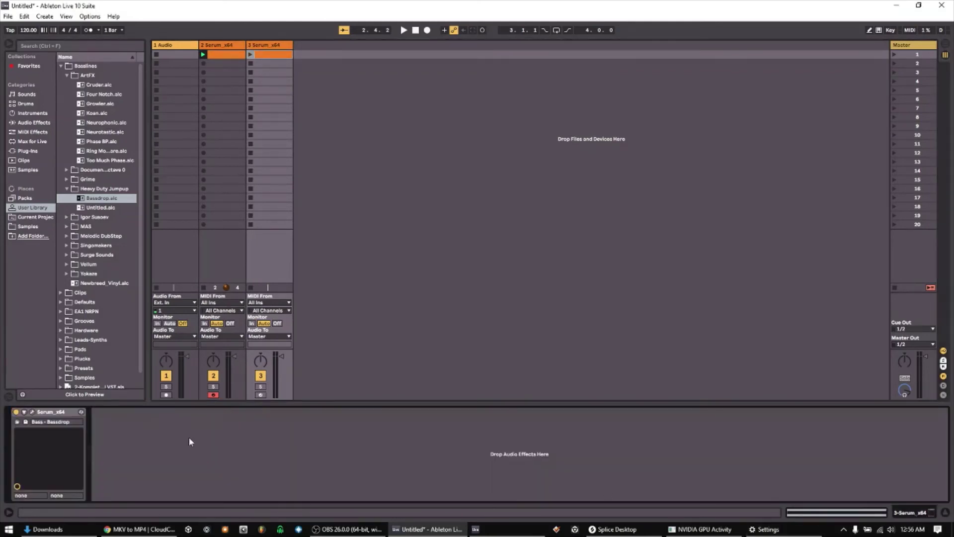
click(32, 411)
Play a run of notes to audition the Bassdrop preset, then close Serum.
click(105, 198)
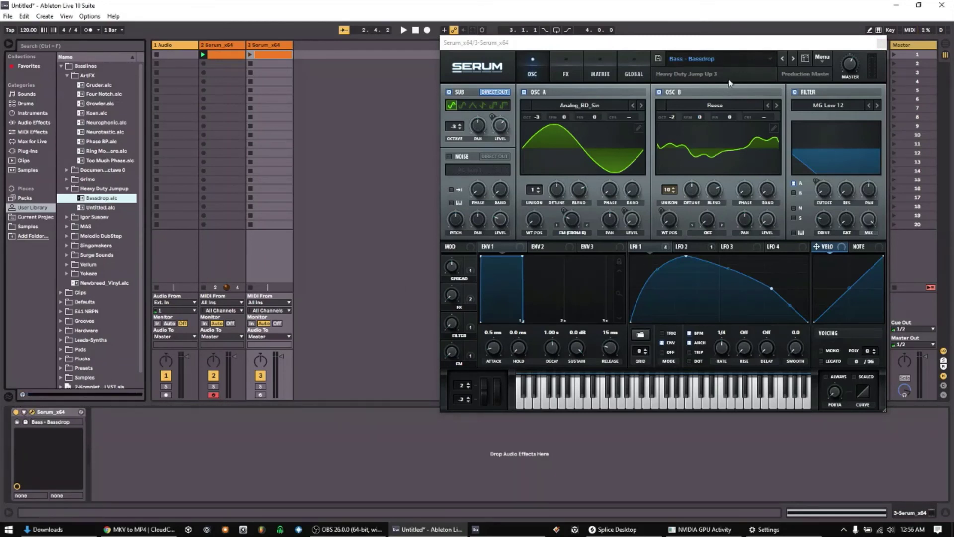
click(552, 399)
mouse_move(551, 399)
mouse_down()
mouse_move(670, 403)
mouse_move(650, 403)
mouse_up()
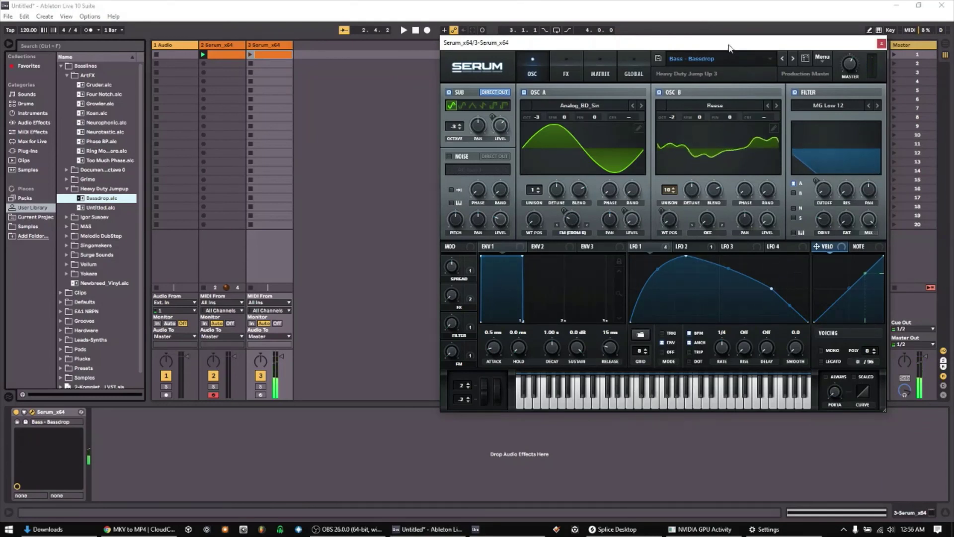
click(881, 45)
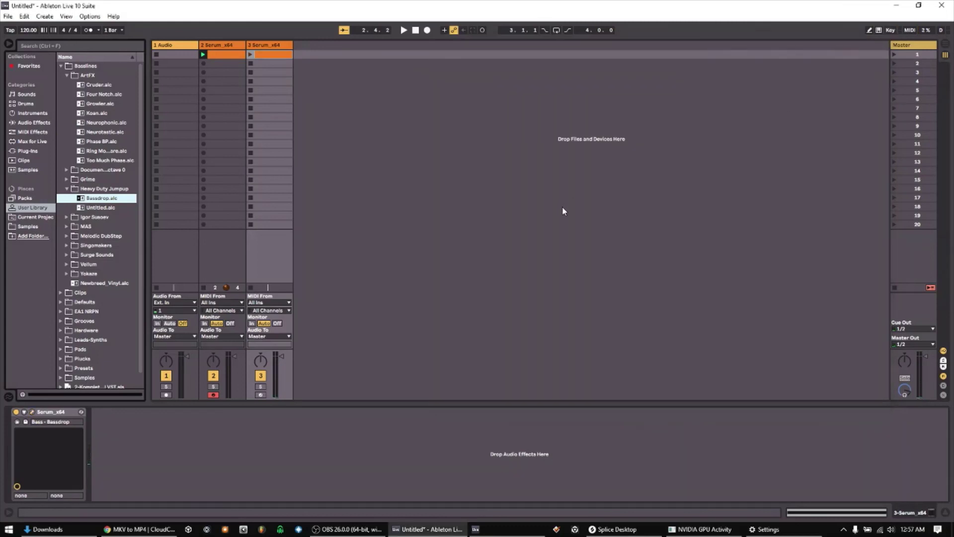